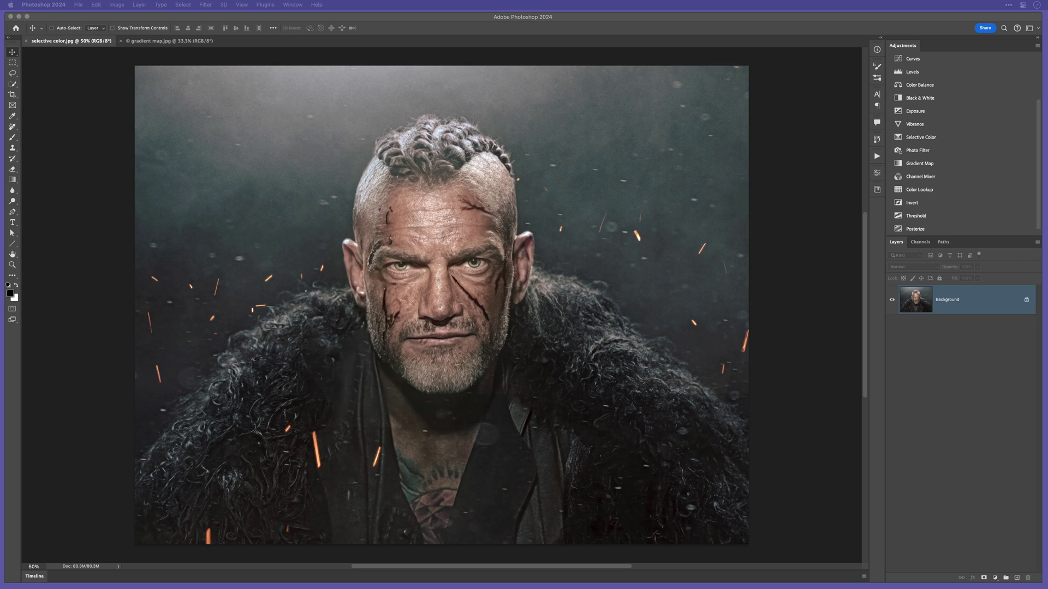
- Generate 'shaved head mohican hair pulled back ponytail' and toggle the generated layer to compare
left_click(841, 322)
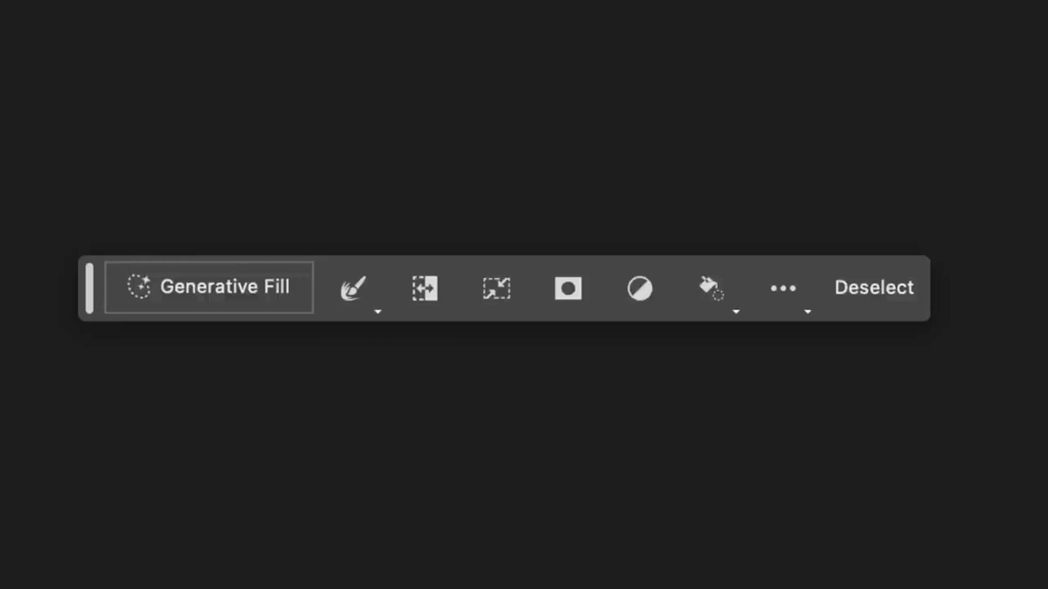
type("shaved head mohican hair pulled ba")
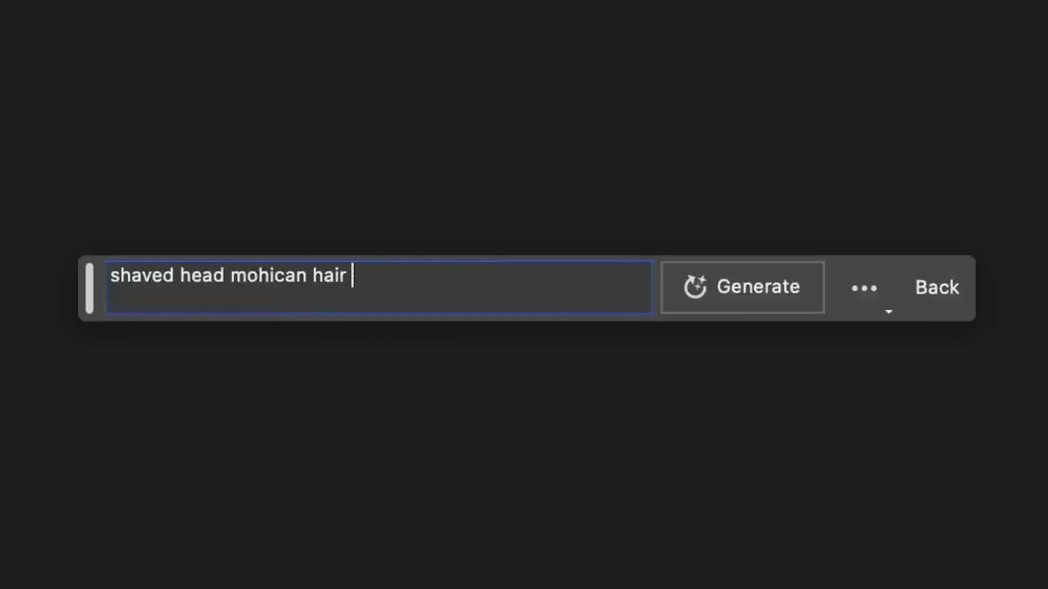
type("ck ponytail")
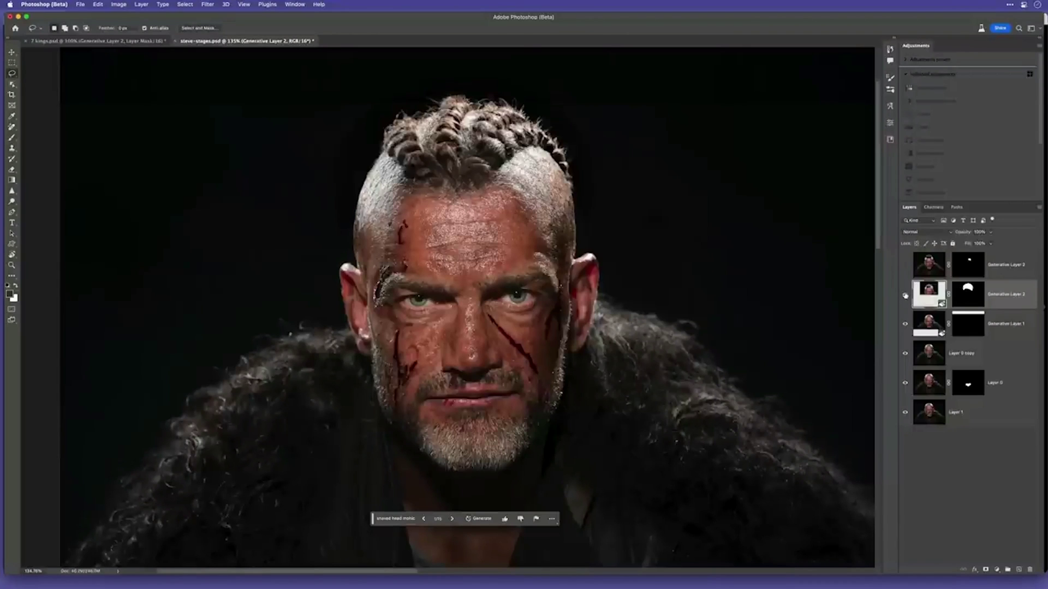
left_click(904, 296)
left_click(904, 295)
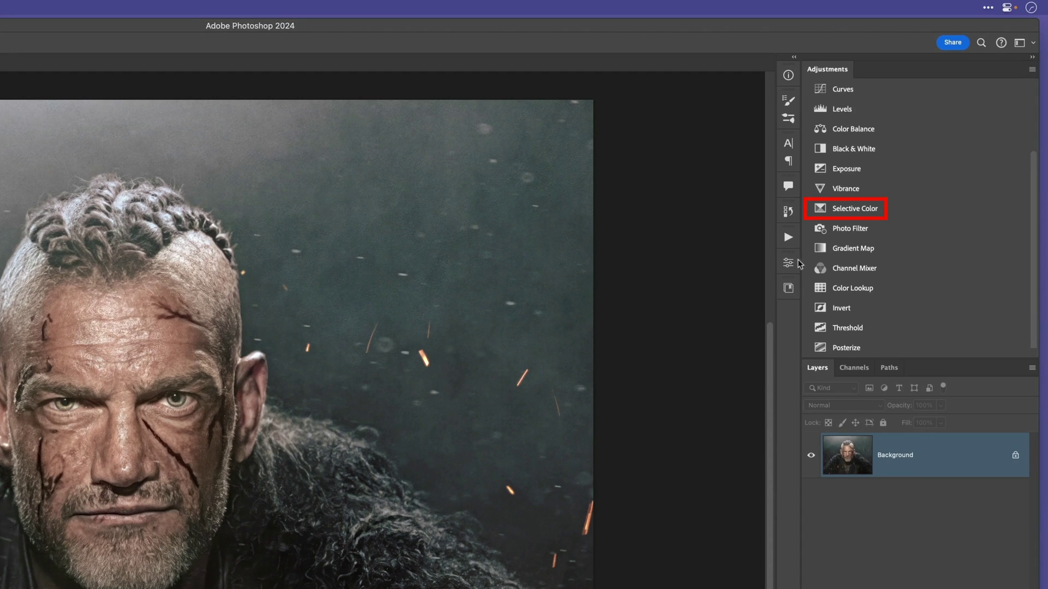
- Add a Selective Color layer targeting Neutrals, then a Color Balance layer above it
left_click(822, 213)
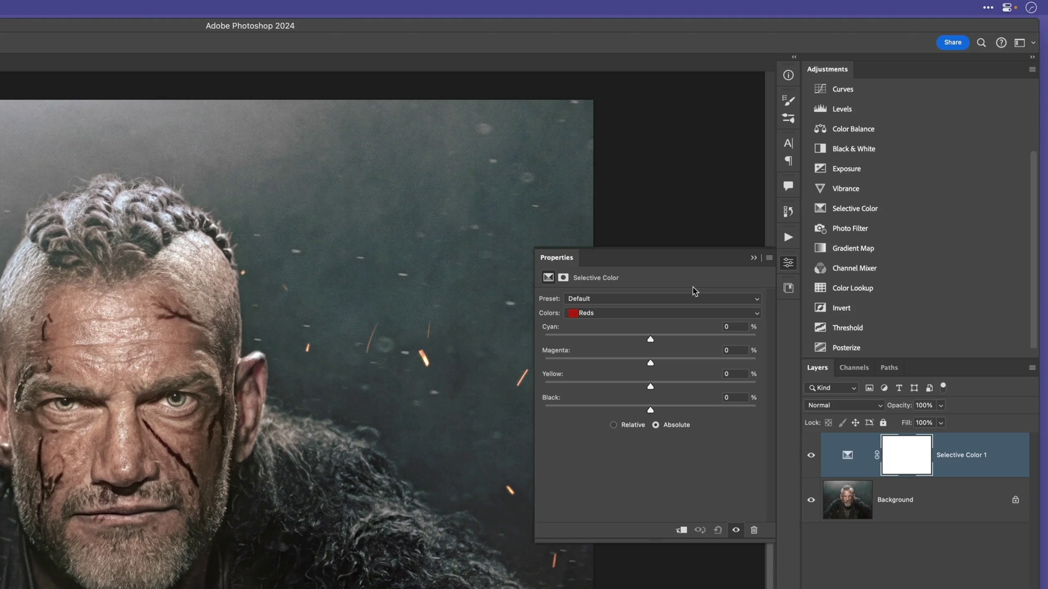
left_click(690, 313)
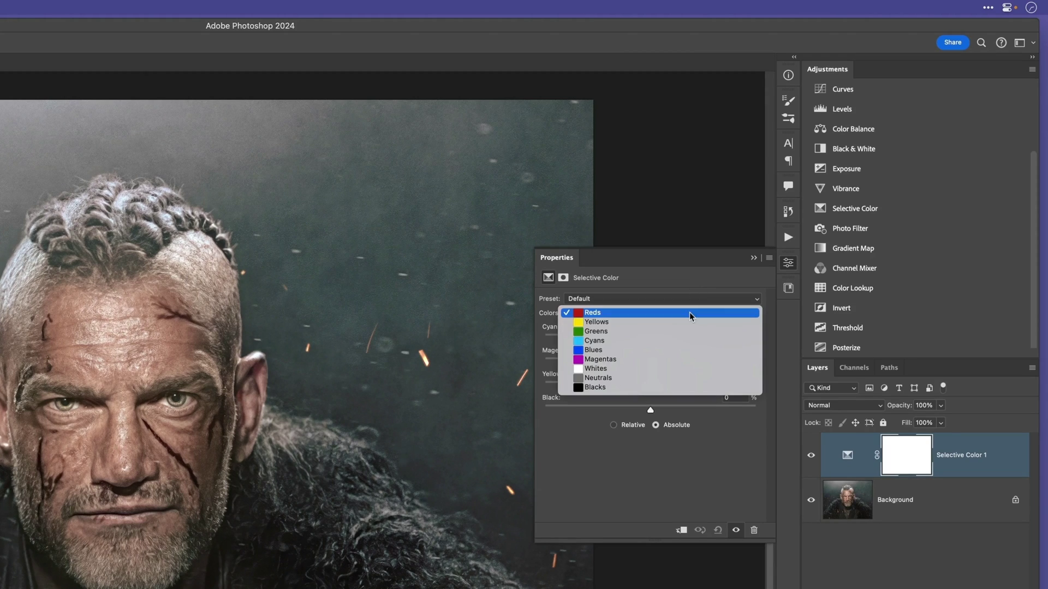
left_click(691, 385)
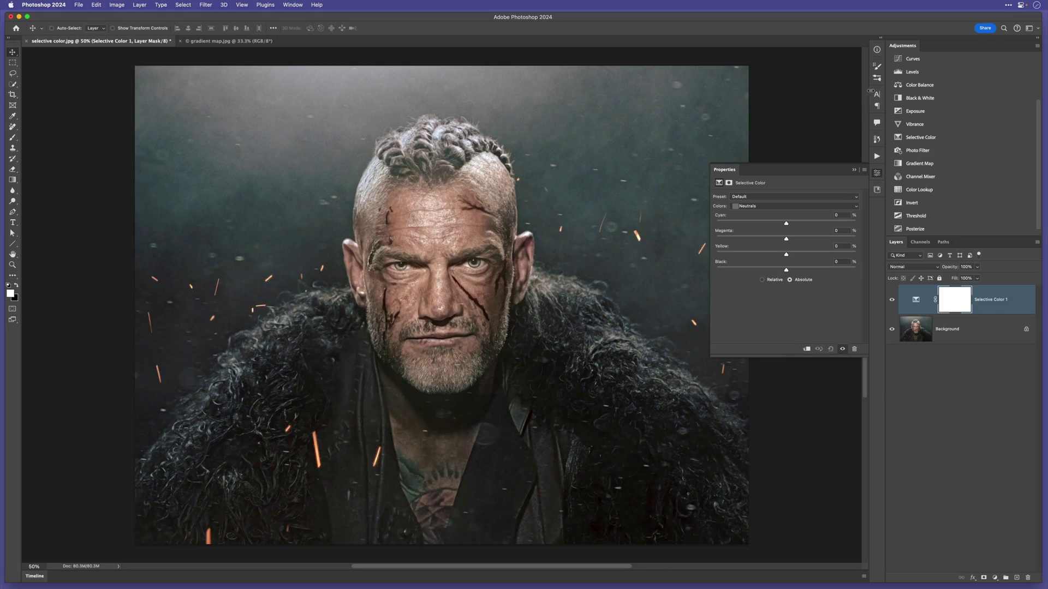
left_click(899, 85)
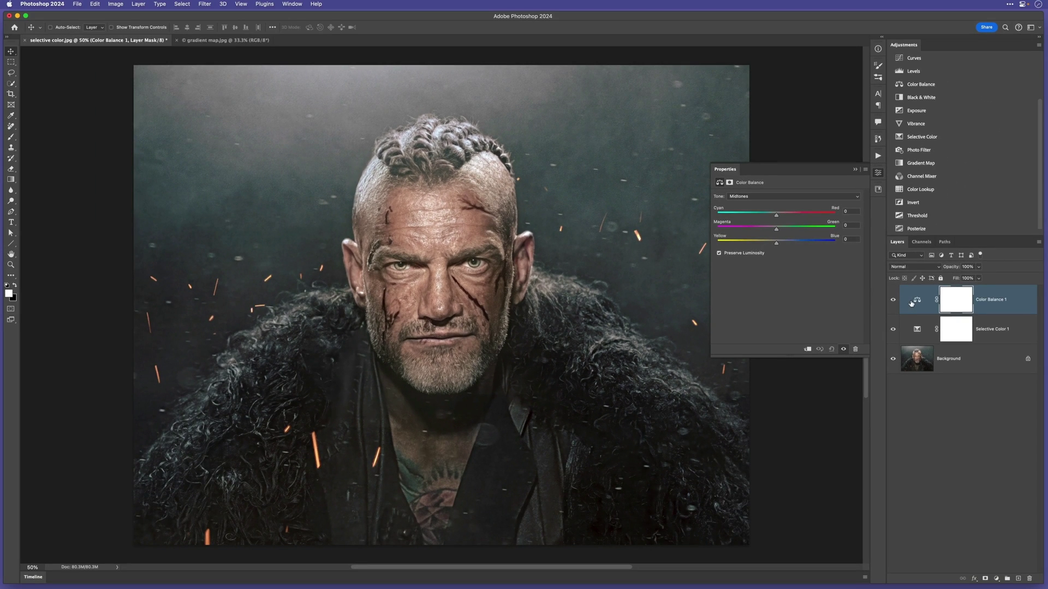
- Delete the Color Balance 1 layer, leaving Selective Color 1 above the Background
left_click(911, 304)
key("Delete")
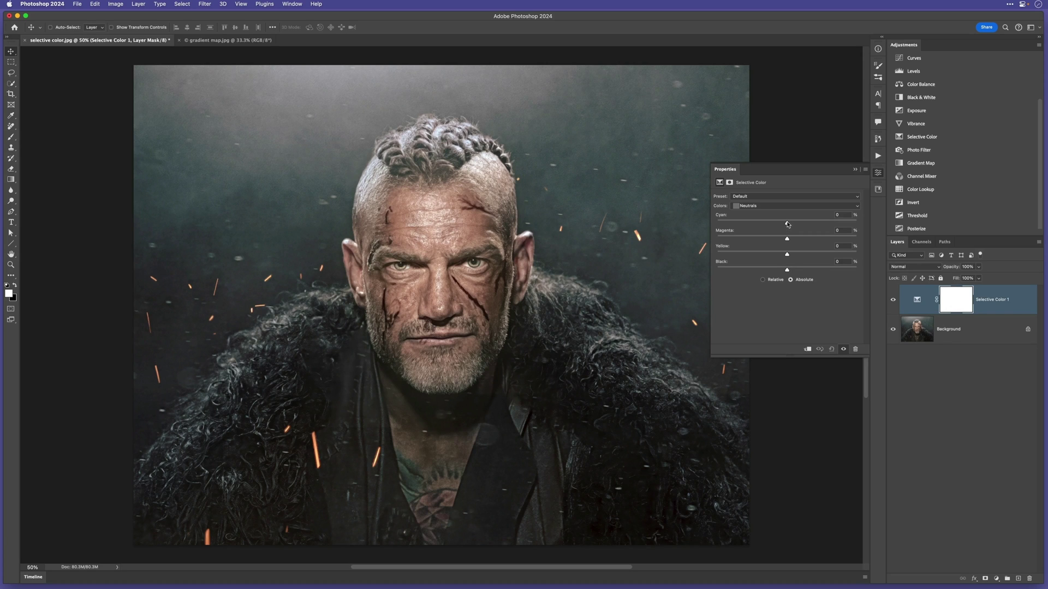
- Set the Neutrals to Cyan +10 and Yellow −13 in Absolute mode
left_click_drag(787, 224, 792, 226)
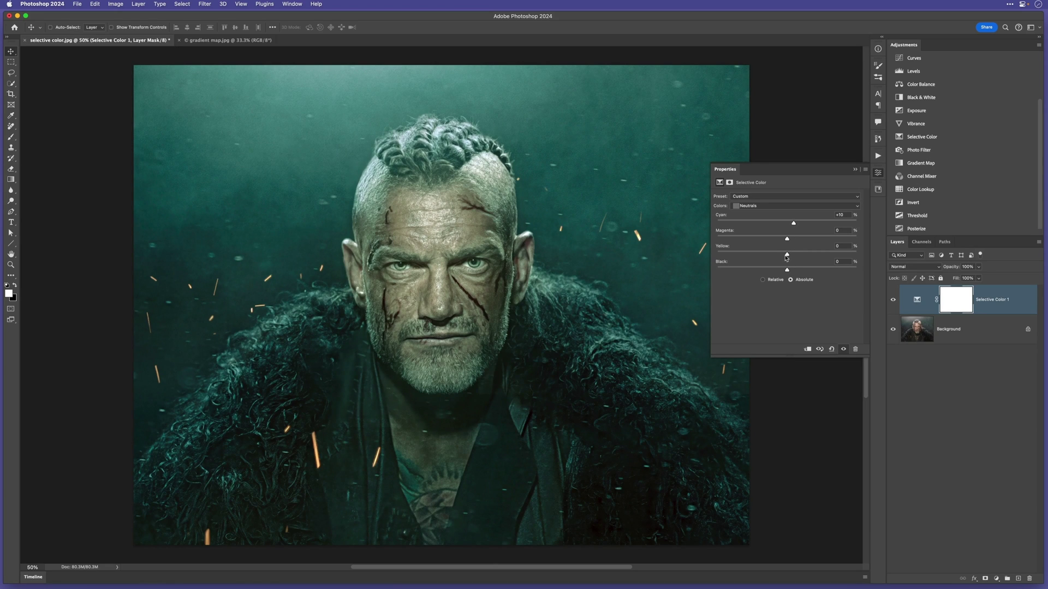
left_click_drag(786, 256, 781, 255)
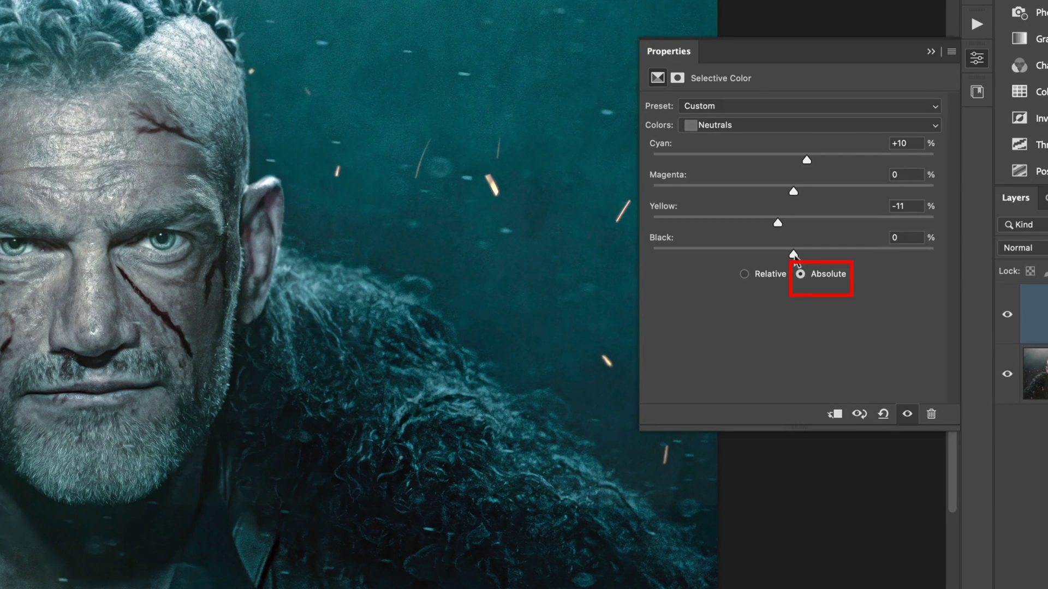
left_click_drag(778, 223, 778, 255)
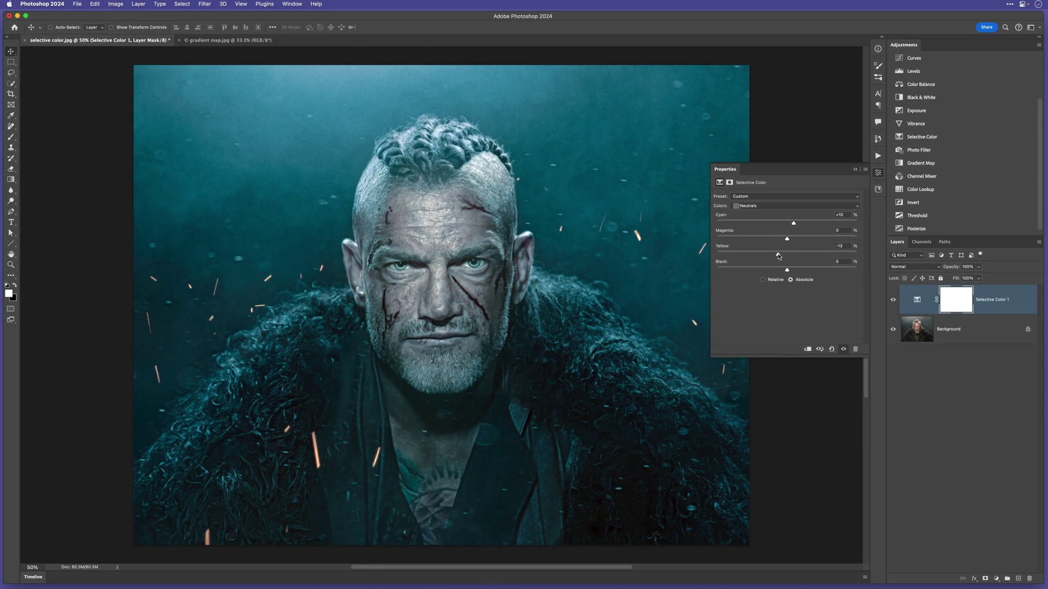
left_click(763, 209)
left_click(763, 212)
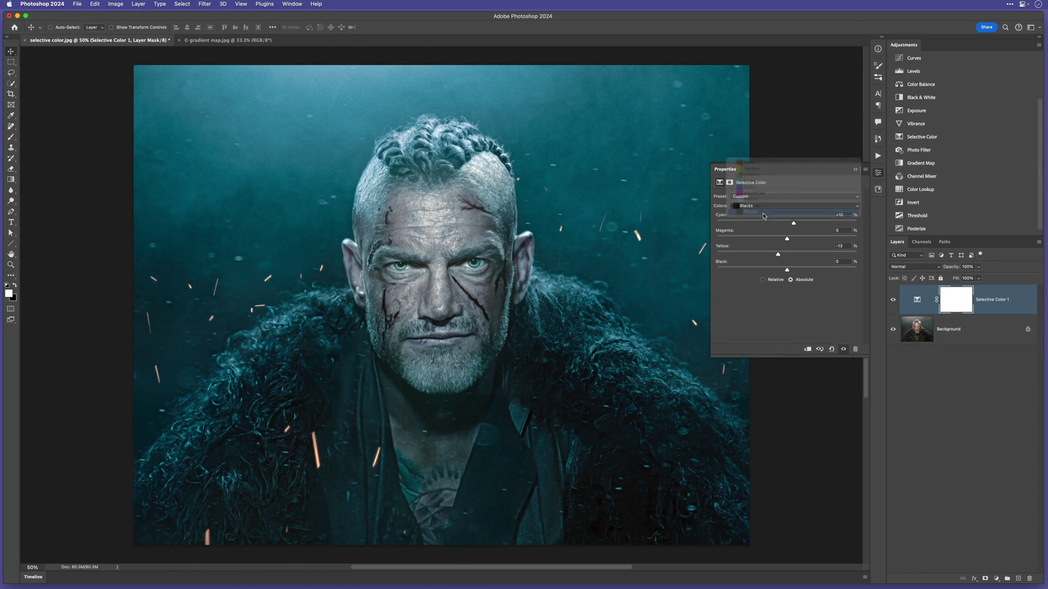
left_click_drag(787, 270, 786, 273)
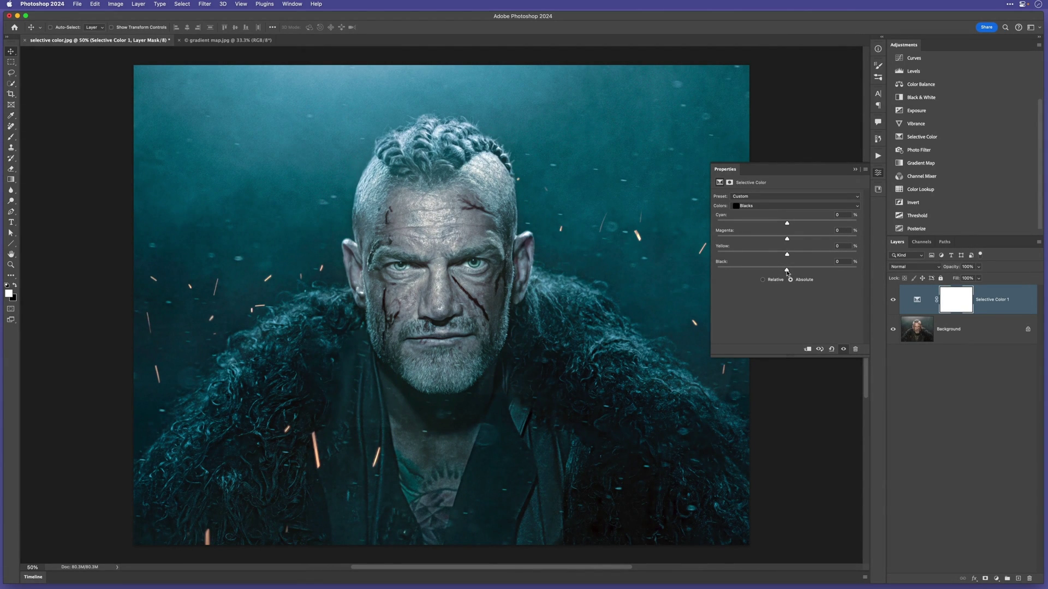
left_click(758, 206)
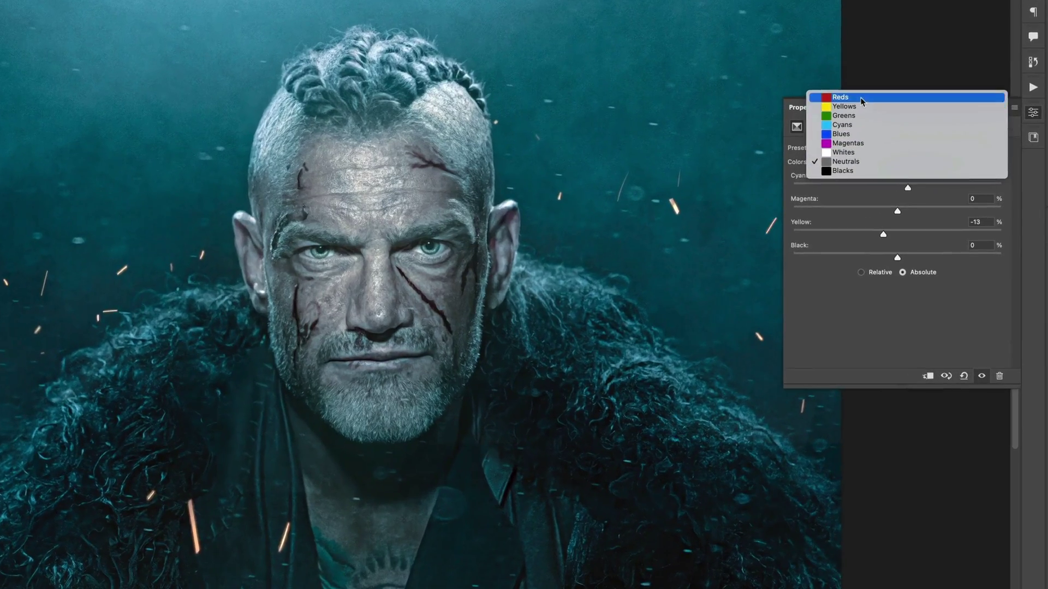
- Set the Reds to Cyan −33, Magenta +3, Yellow +11, then compare with the grade hidden
left_click(847, 111)
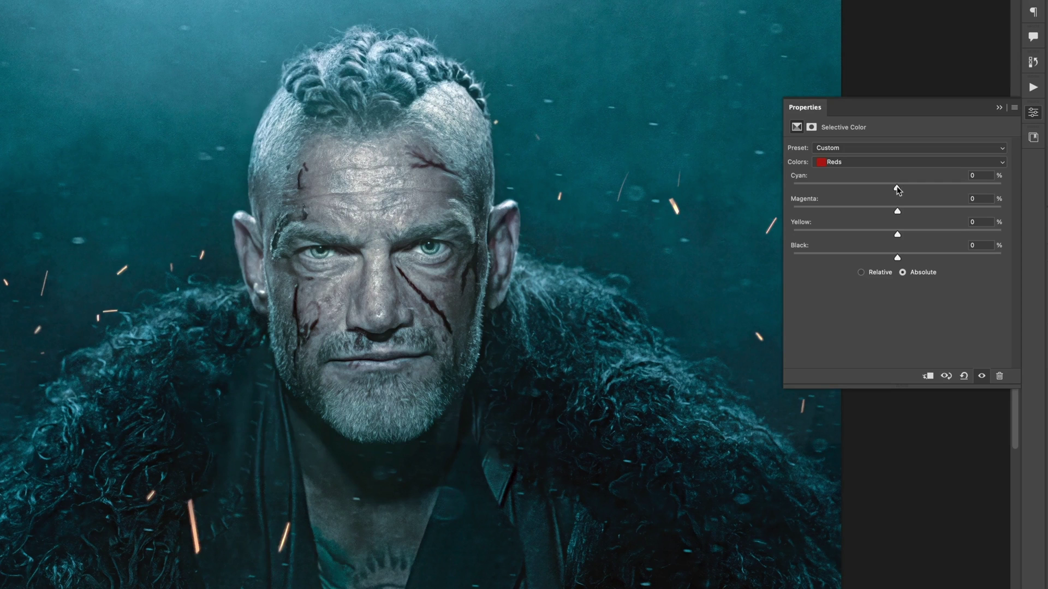
left_click_drag(898, 189, 862, 180)
left_click_drag(893, 213, 907, 237)
left_click_drag(981, 376, 981, 376)
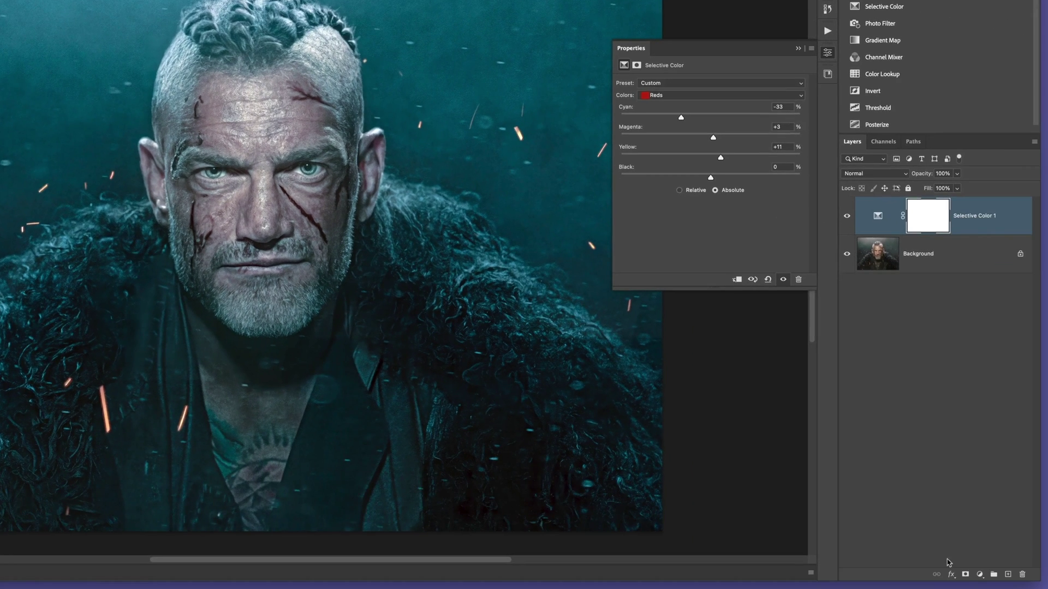
- Open Selective Color 1's Blending Options, move the dialog off the face, and choose Blend If Red
left_click(951, 574)
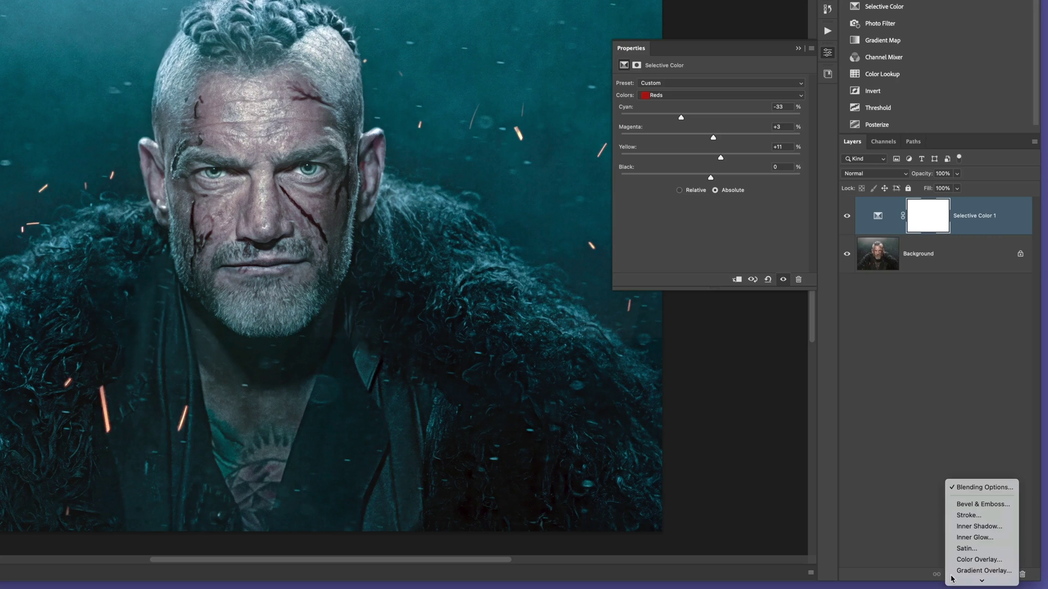
left_click(977, 491)
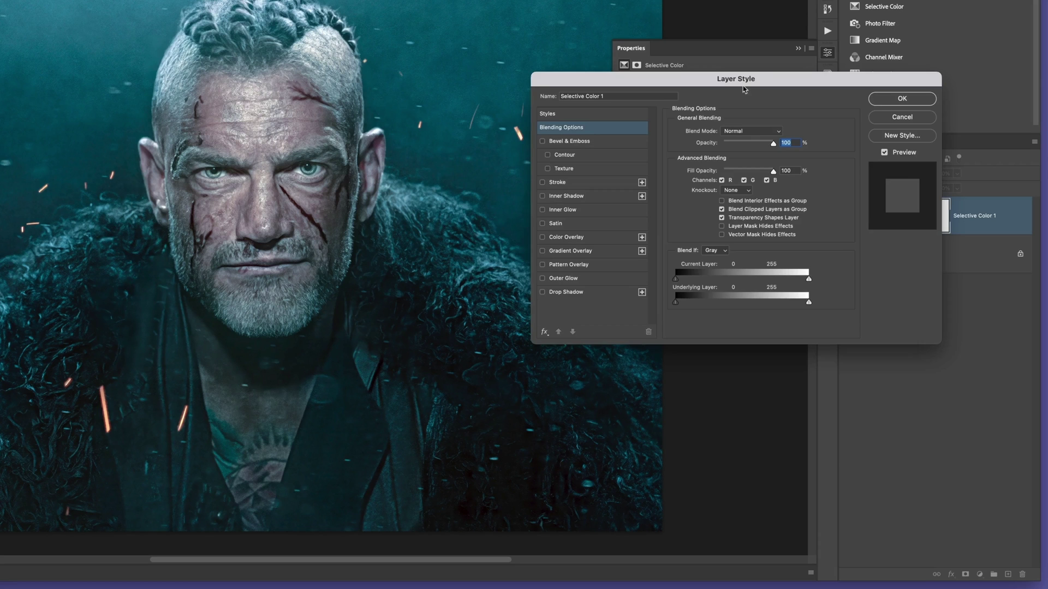
mouse_move(741, 84)
left_mouse_down()
mouse_move(712, 59)
mouse_move(629, 31)
left_mouse_up()
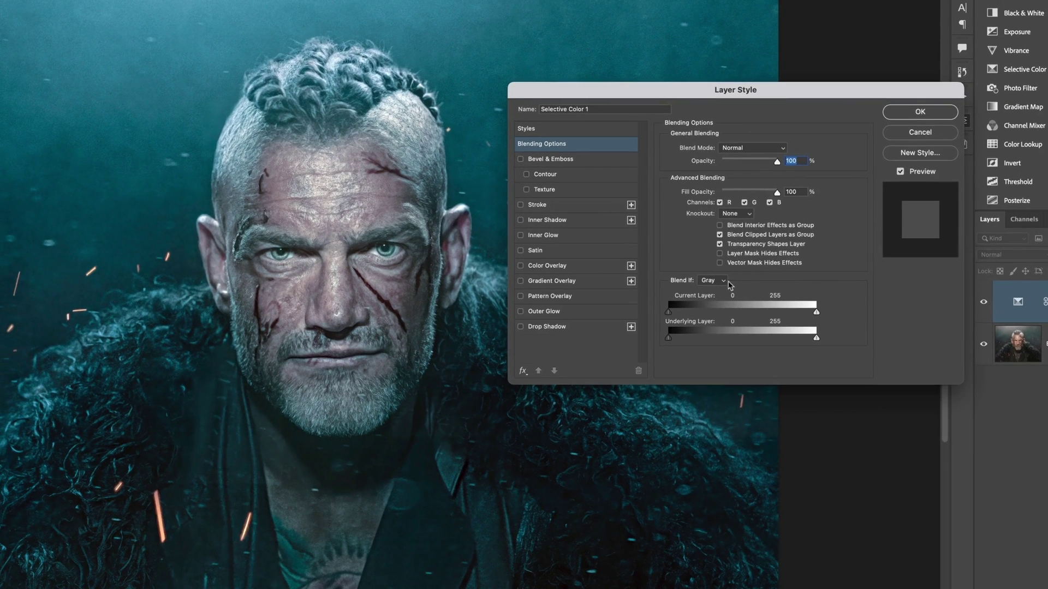
left_click(643, 220)
left_click(719, 291)
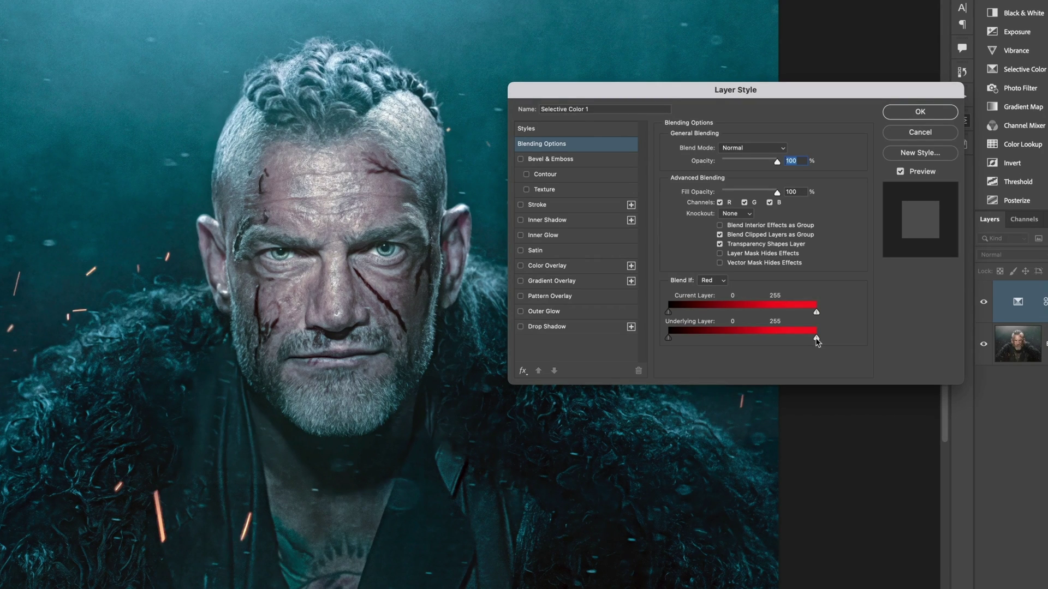
- Split the red Underlying Layer highlight slider into 139 and 178 for a soft skin falloff
left_click_drag(817, 341, 760, 339)
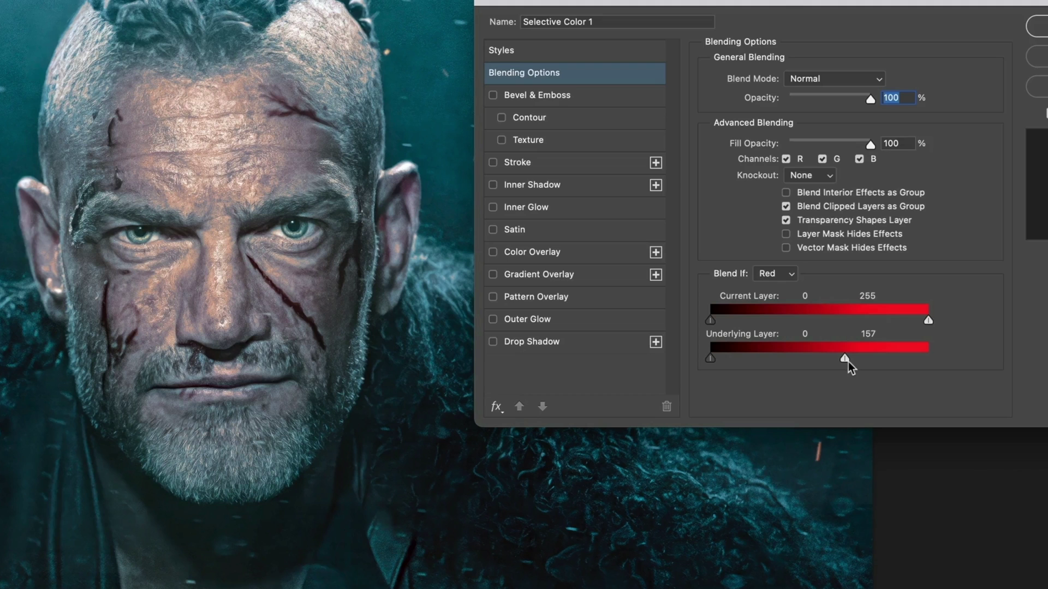
left_click_drag(846, 357, 849, 358)
left_click_drag(842, 359, 872, 365)
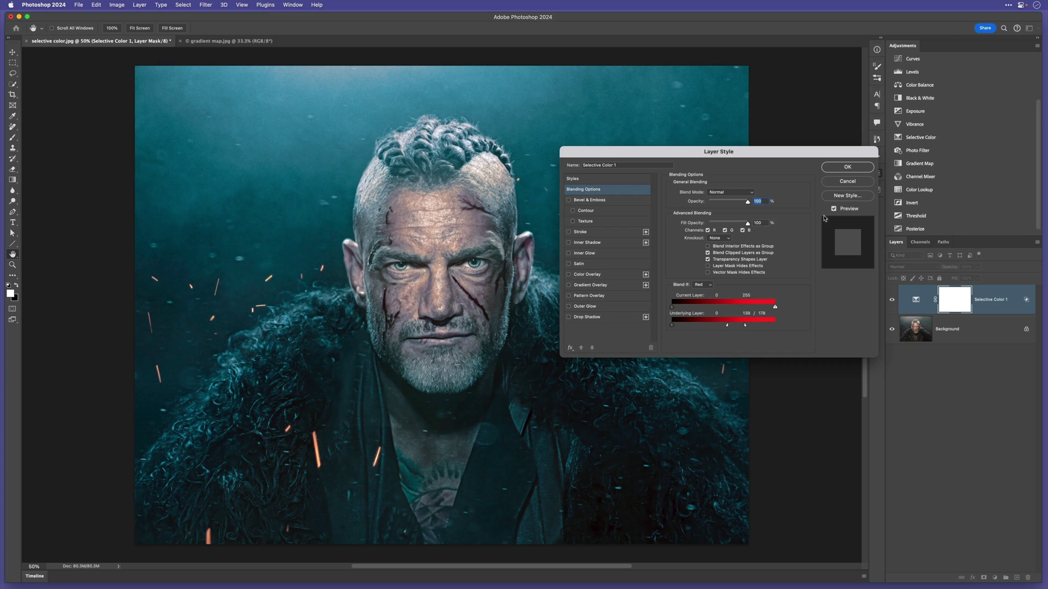
scroll(466, 277, "up", 5)
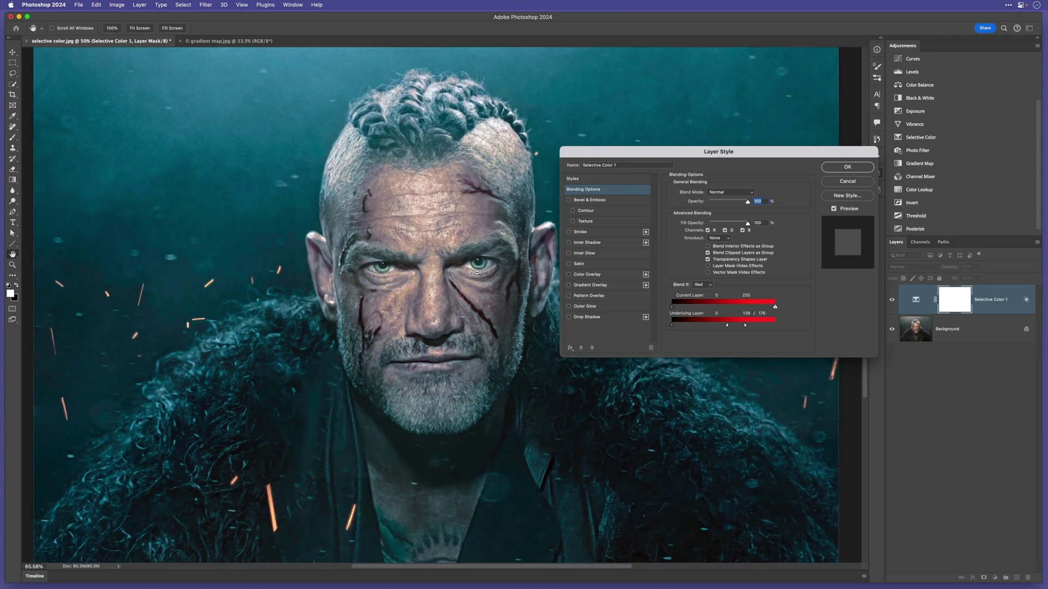
left_click(834, 210)
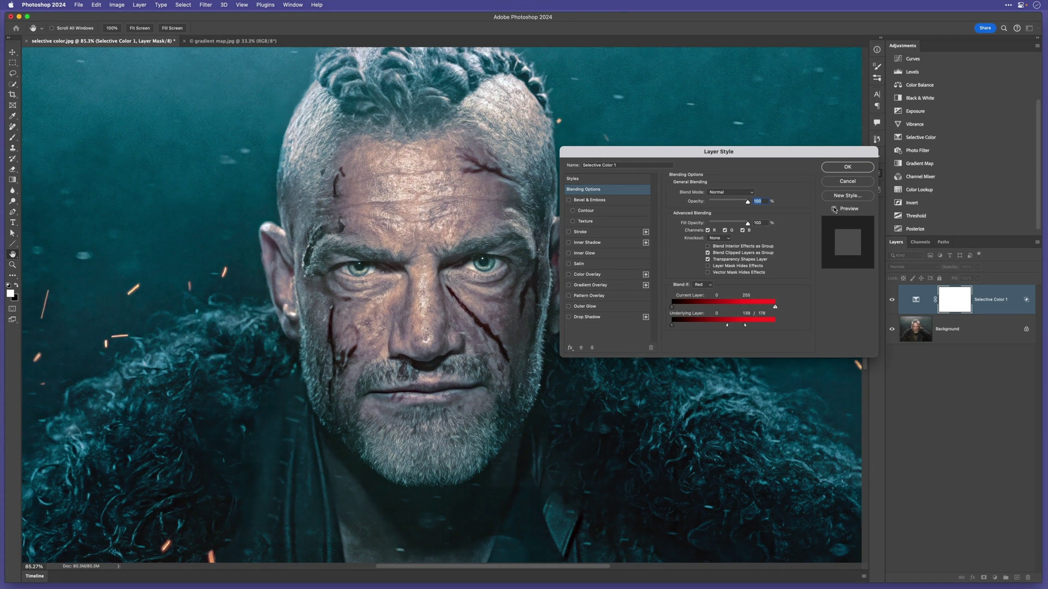